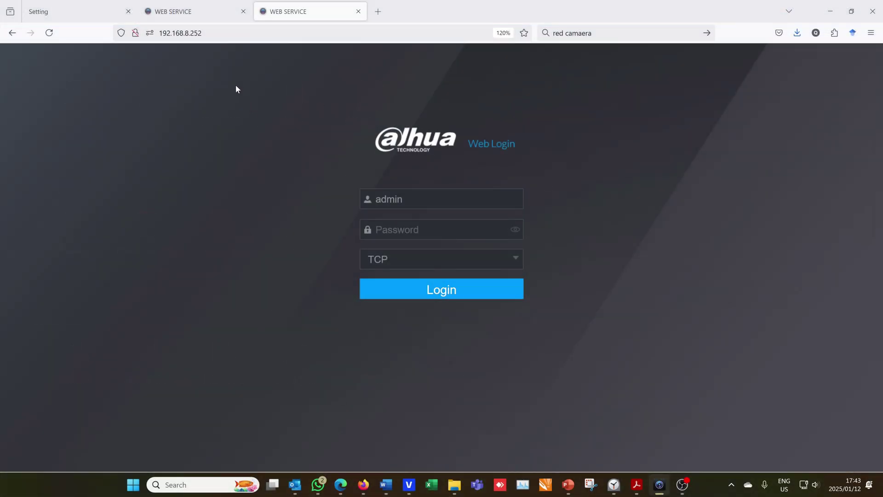
- Go to the NVR's Network email settings and tick Enable for email sending
click(191, 18)
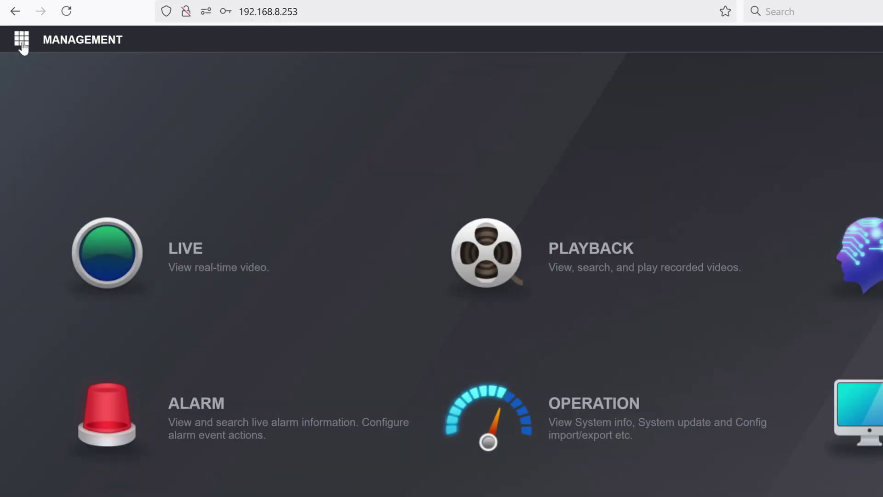
click(22, 43)
click(29, 102)
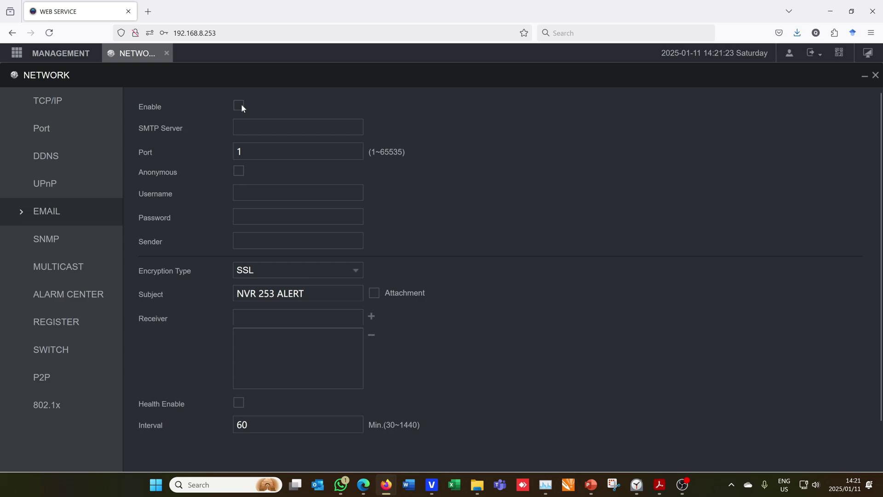
click(239, 105)
- Enter SMTP server smtp.gmail.com, port 465, and the Gmail address as username and sender
click(245, 123)
text(smtp.gmail.com)
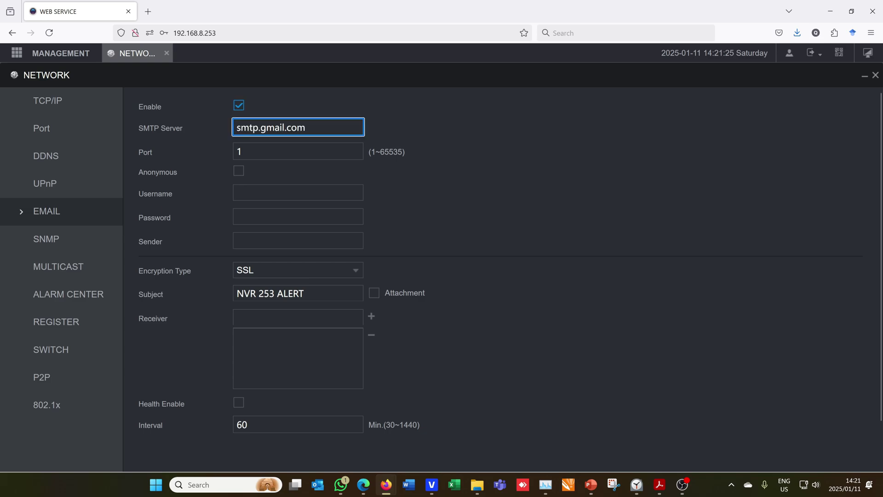
click(286, 146)
text(465)
key(Tab)
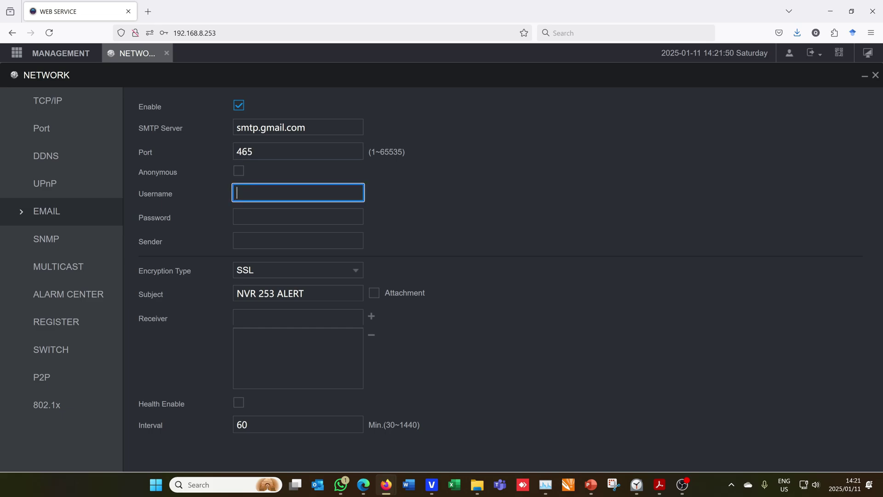
click(298, 240)
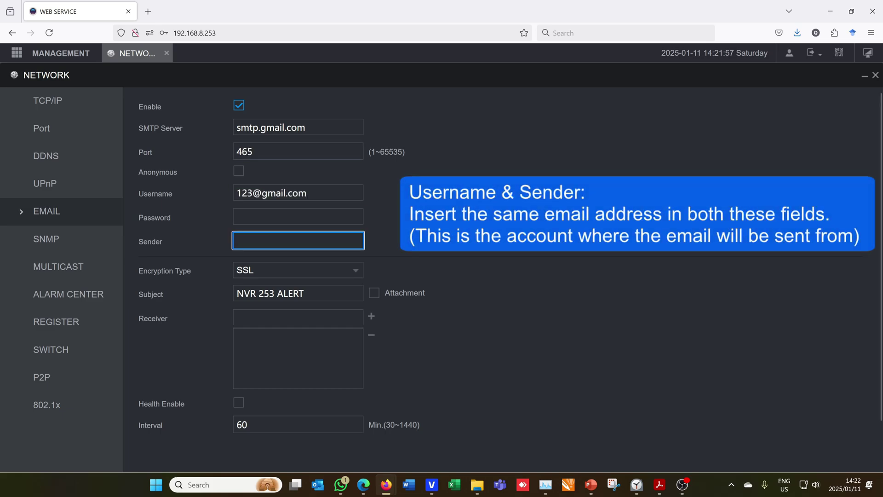
click(298, 216)
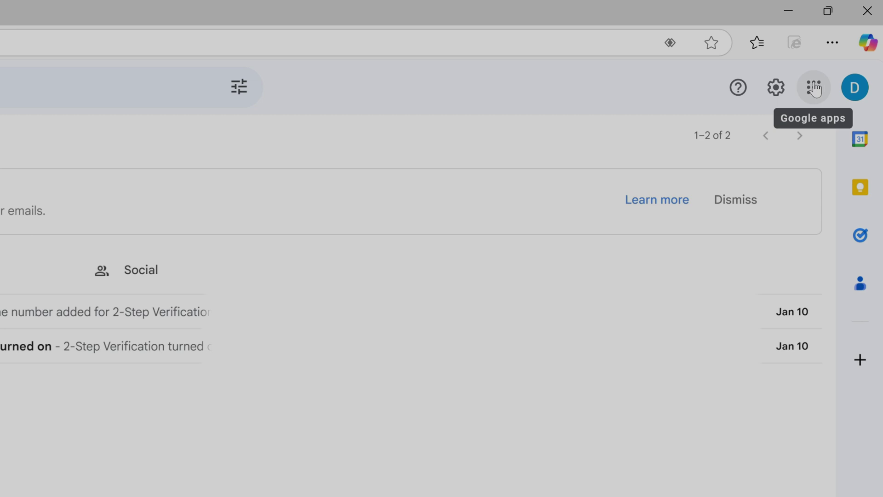
- Open Account from Gmail's Google apps grid to reach the account home page
click(814, 88)
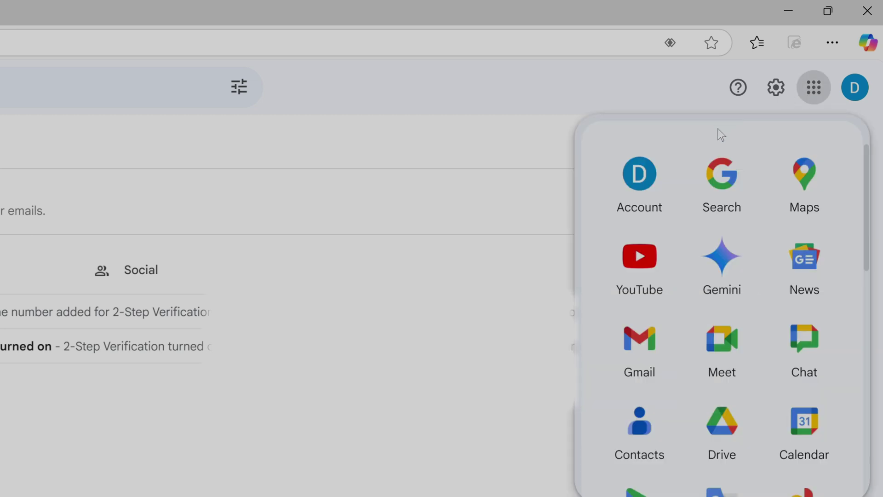
click(645, 183)
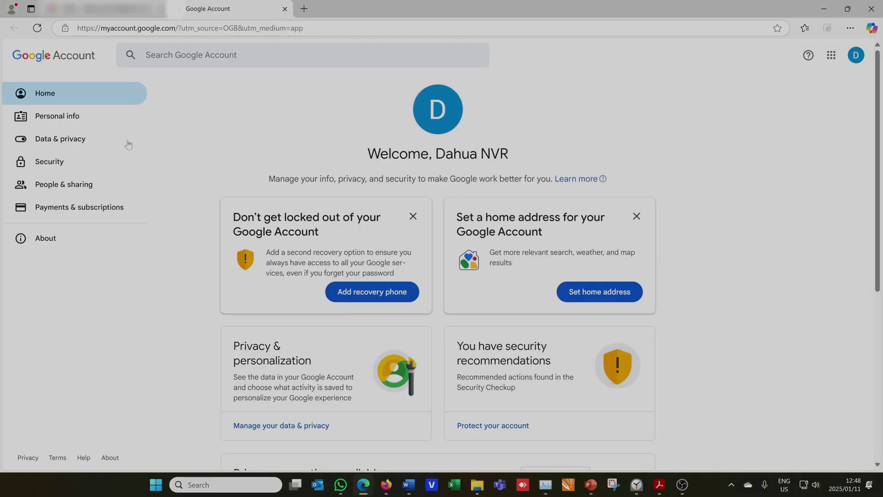
- Under Security, turn on 2-Step Verification and confirm with Done
click(53, 167)
scroll(304, 209, down, 1)
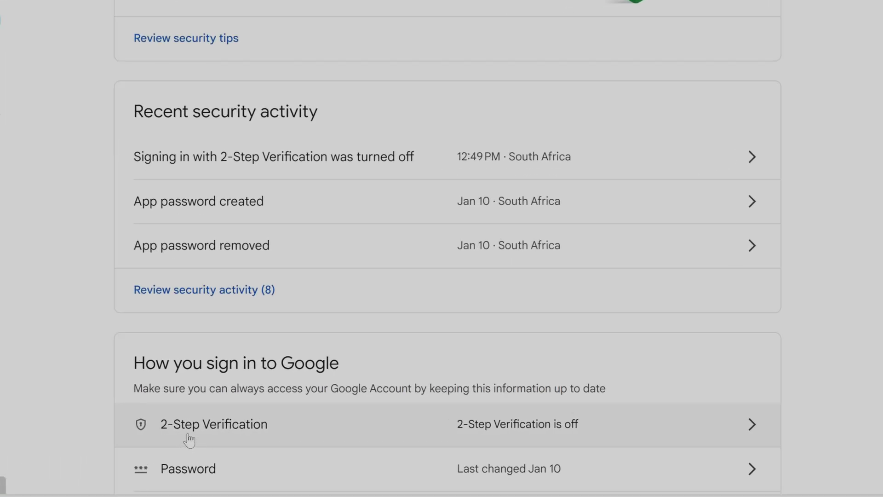
click(517, 426)
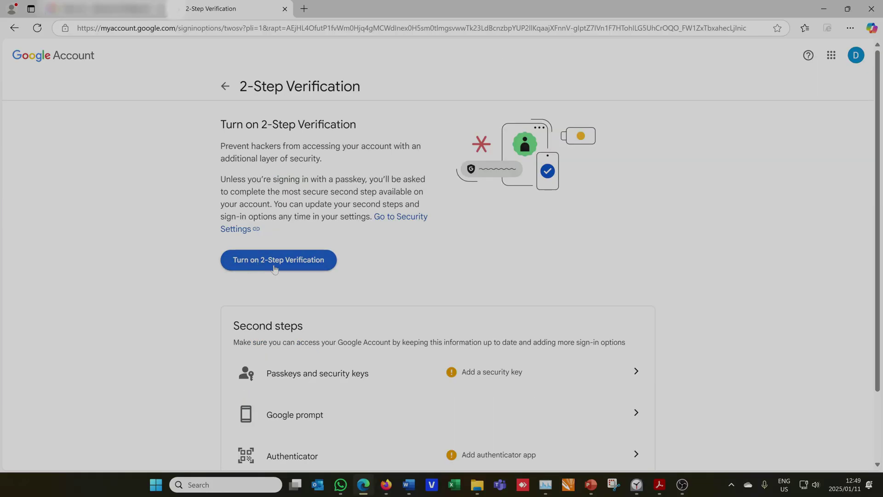
click(274, 270)
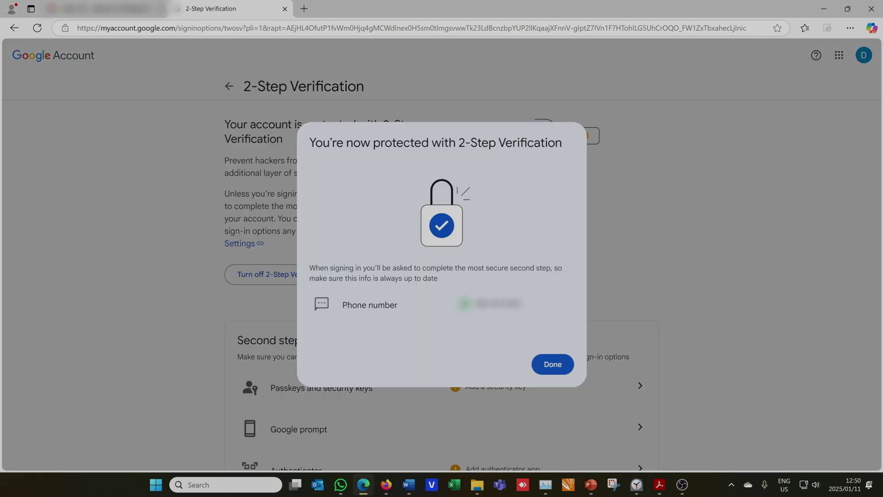
click(554, 365)
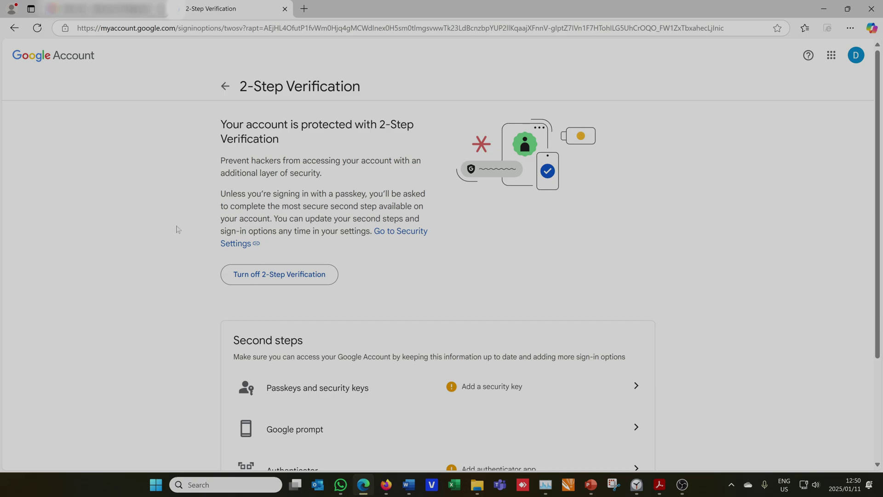
- Search the account settings for 'app passwords' and open the App passwords page
click(225, 86)
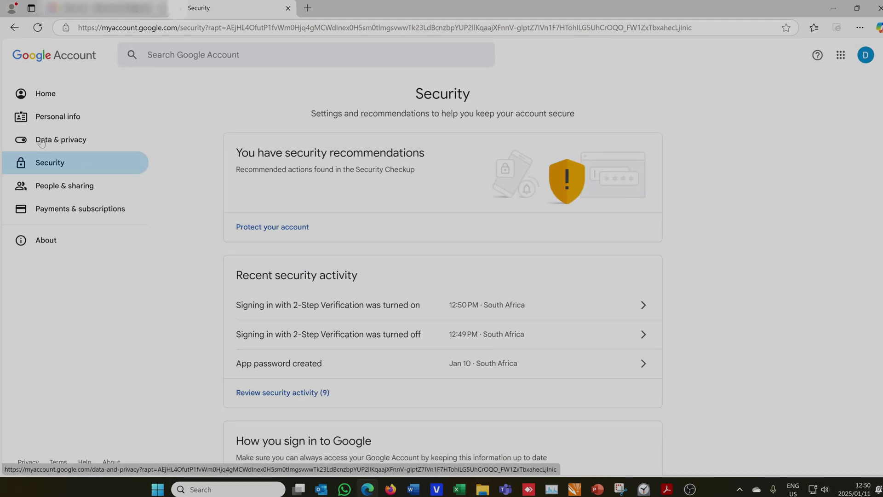
click(81, 164)
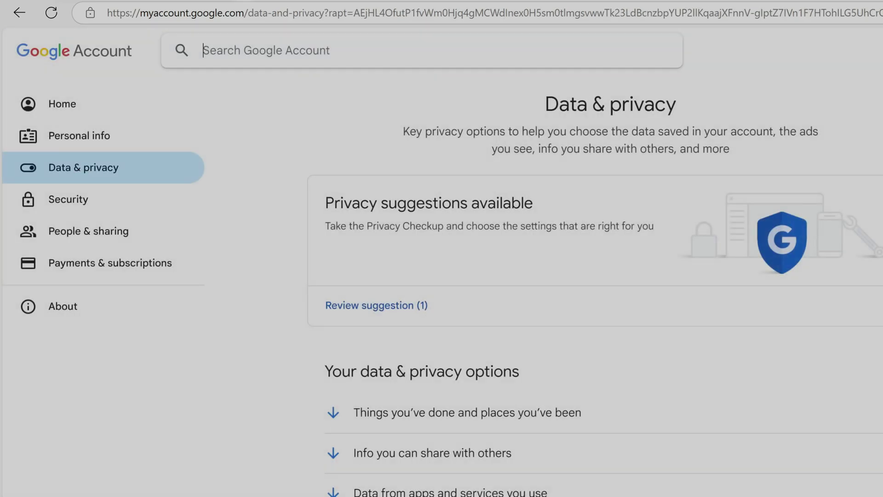
text(app passwords)
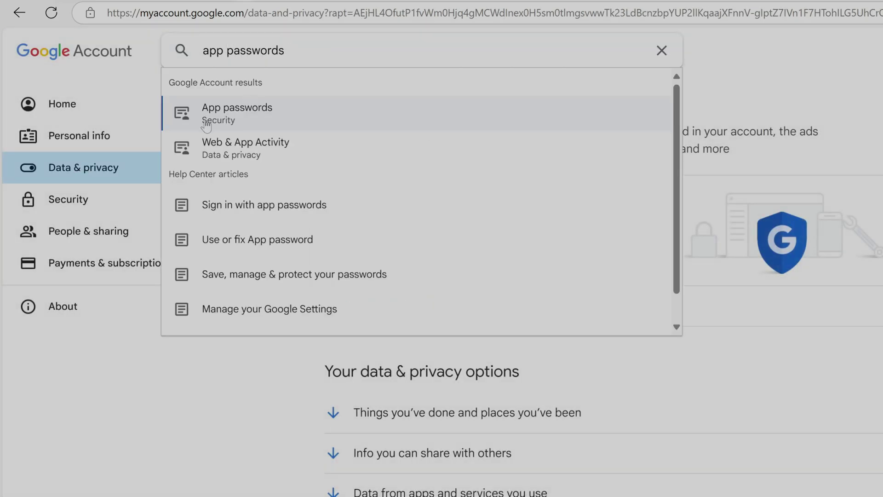
click(230, 121)
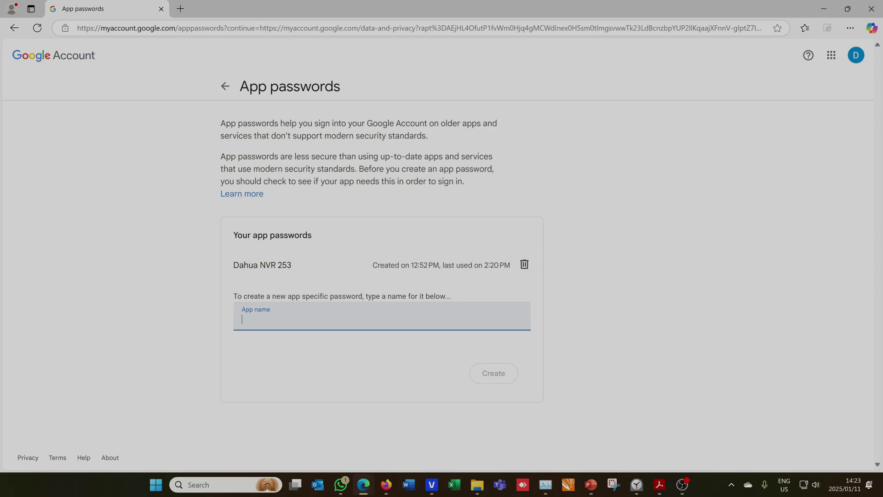
- Create an app password named 'Dahua NVR YT' and select the generated 16-character password
text(Dahua NVR YT)
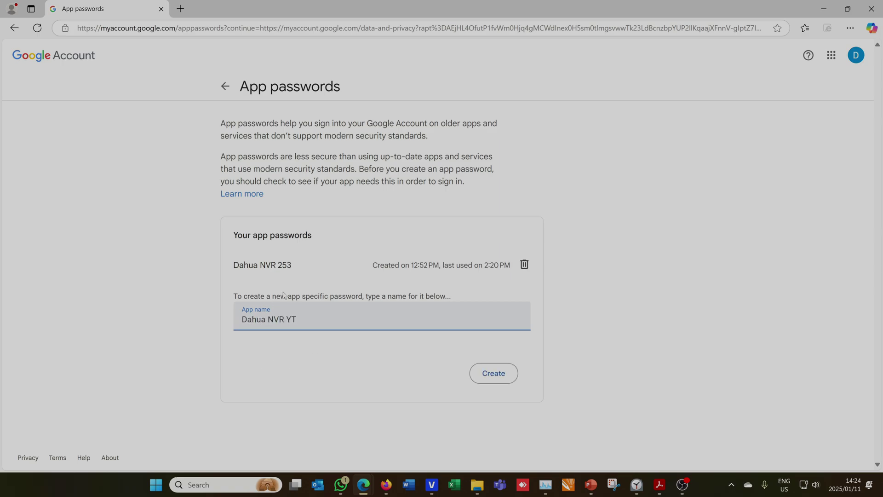
click(493, 373)
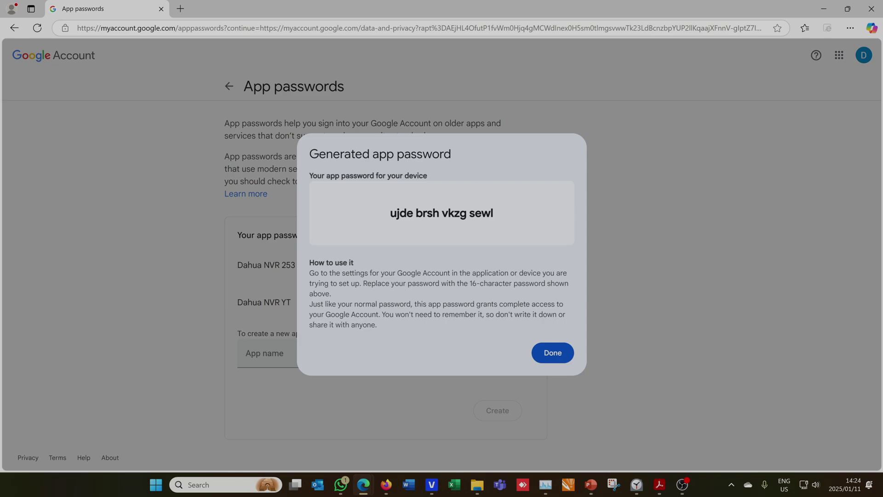
drag(389, 213, 493, 214)
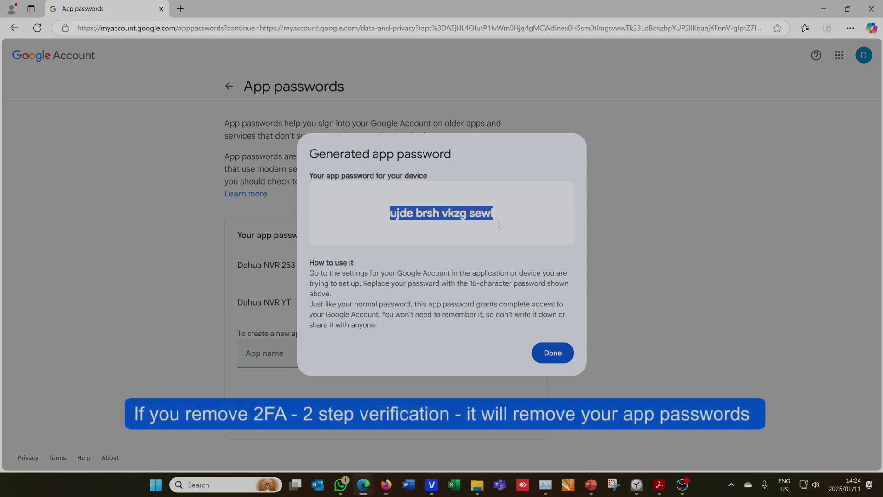
click(493, 214)
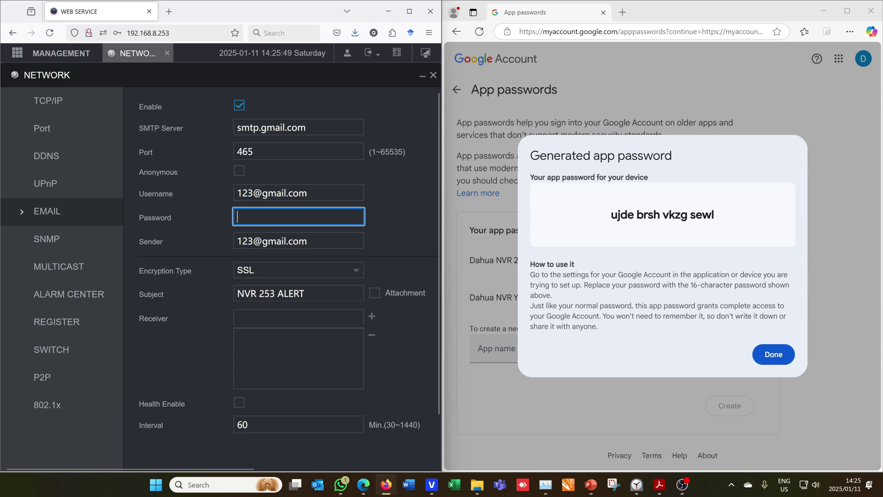
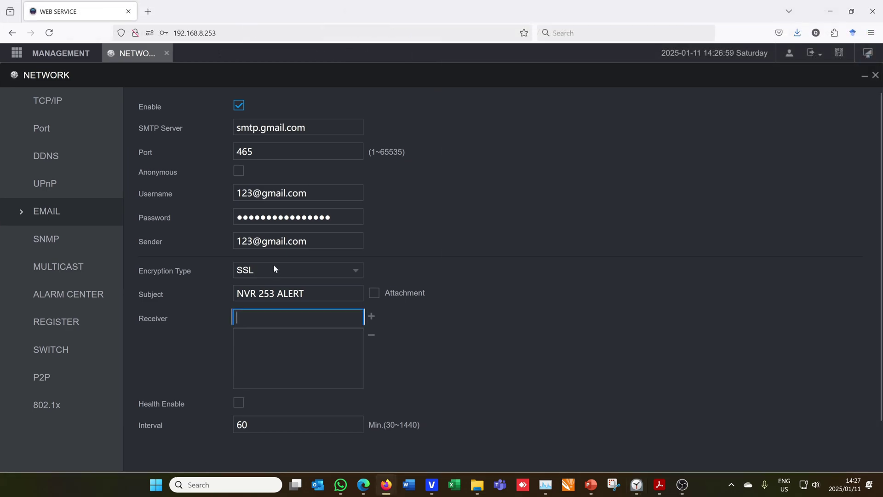
- Keep SSL as the encryption type and review the subject 'NVR 253 ALERT'
click(271, 270)
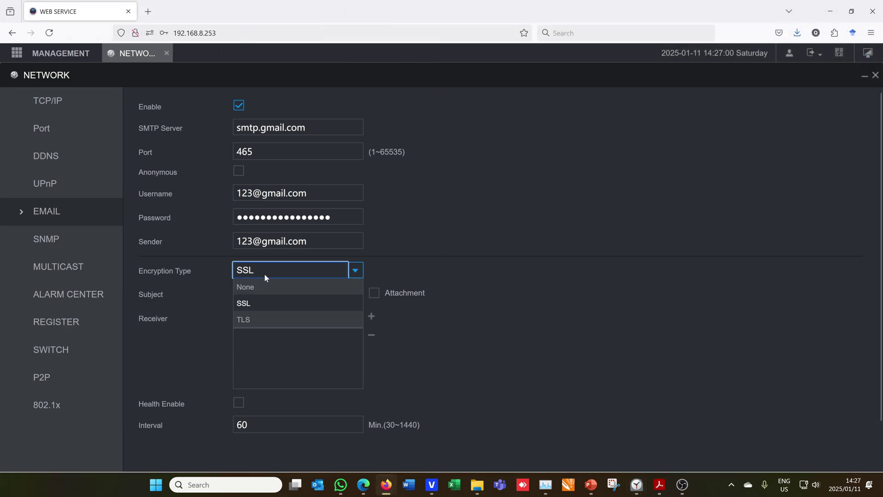
click(263, 199)
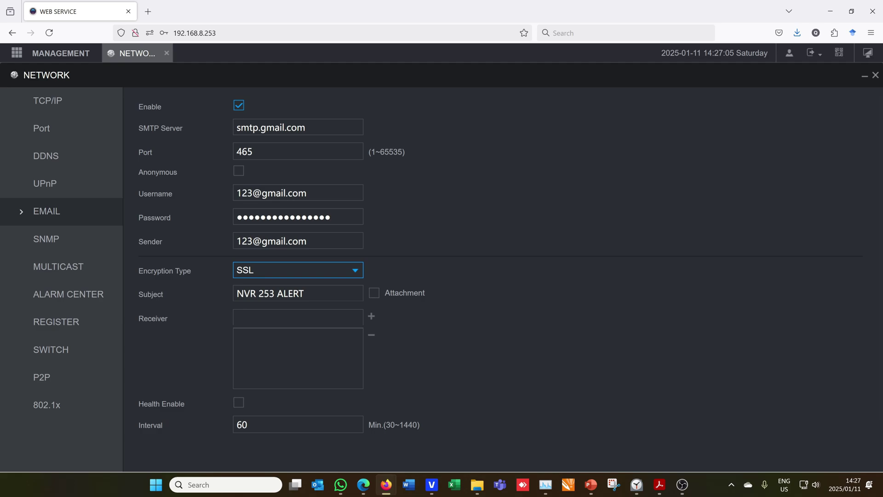
click(234, 289)
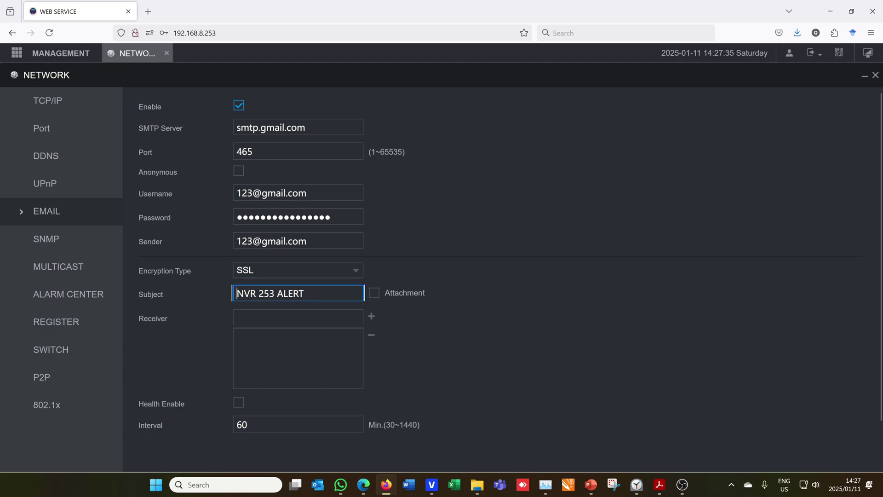
key(shift+Right)
key(shift+Right)
key(shift+Right)
key(shift+Right)
key(shift+Right)
key(shift+Right)
key(shift+Right)
key(shift+Right)
key(shift+Right)
key(shift+Right)
key(shift+Right)
key(shift+Right)
key(shift+Right)
key(Right)
key(ctrl+Left)
key(ctrl+shift+Left)
- Add the sending Gmail address and an Outlook address to the receiver list
click(238, 317)
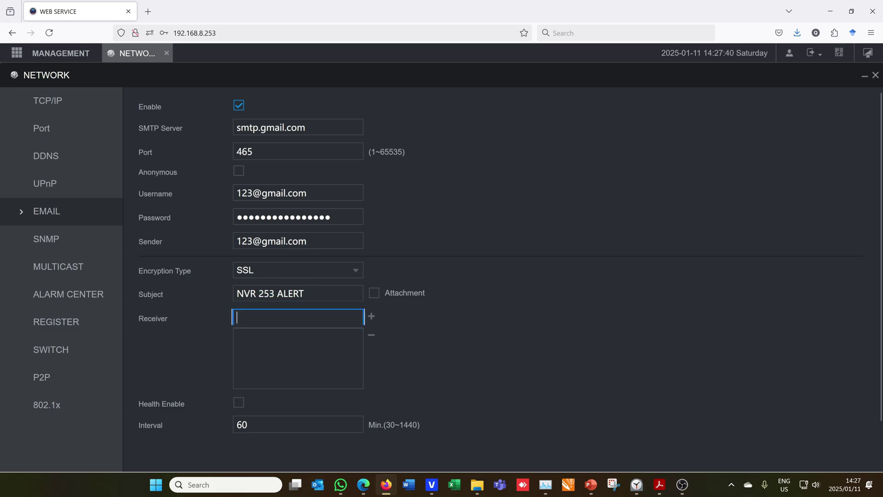
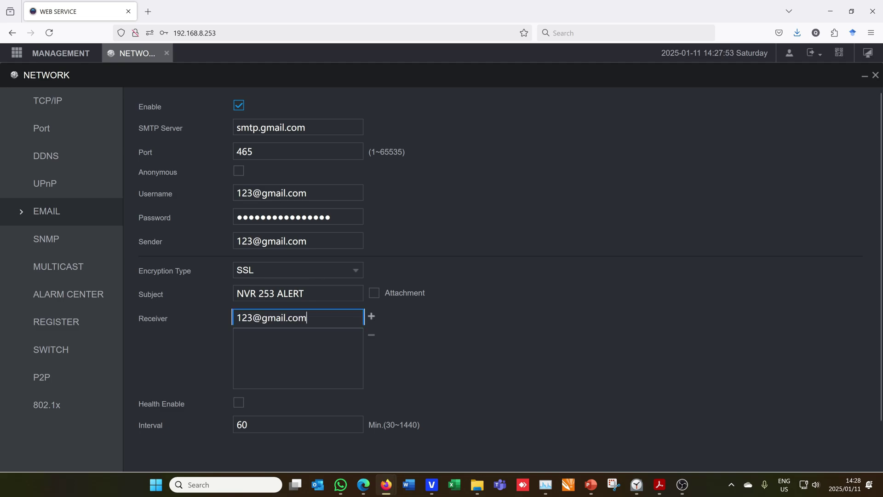
click(371, 316)
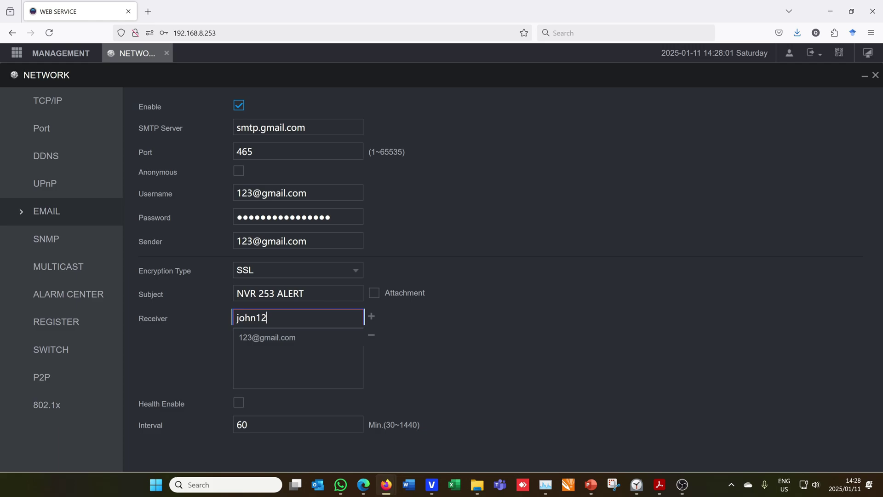
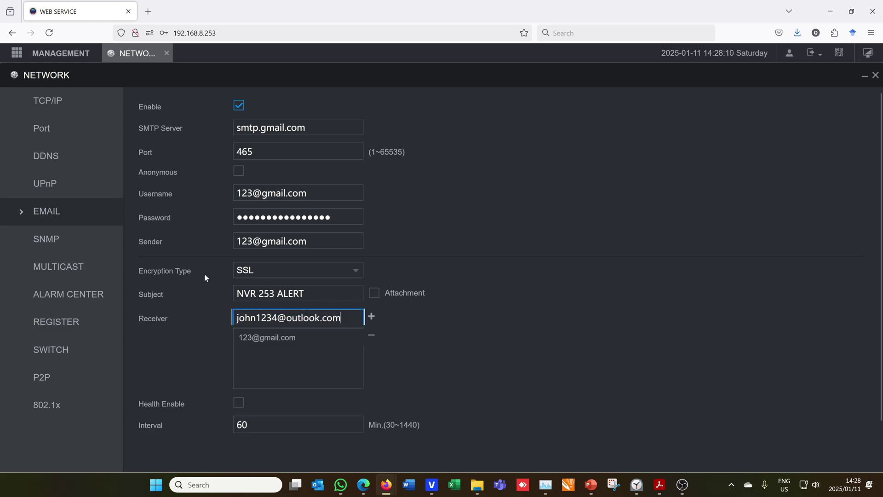
click(372, 317)
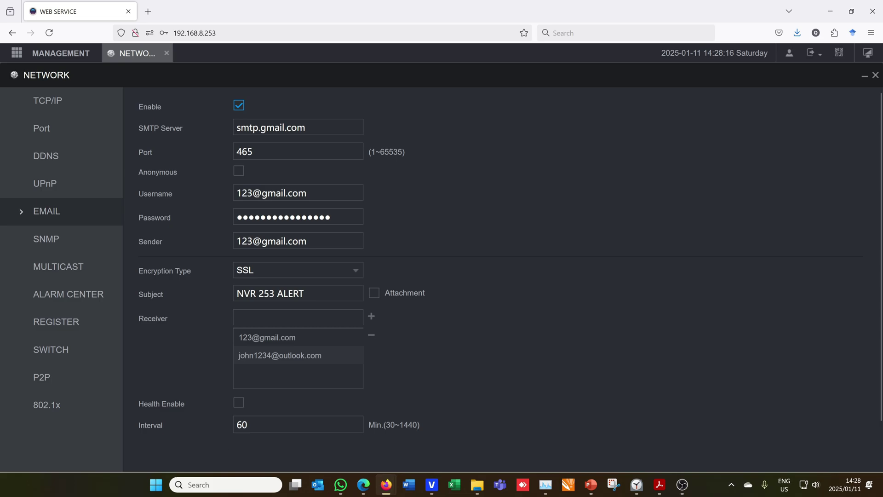
- Save the SMTP email settings with OK and send a test email
scroll(368, 362, down, 2)
click(843, 454)
scroll(276, 235, down, 2)
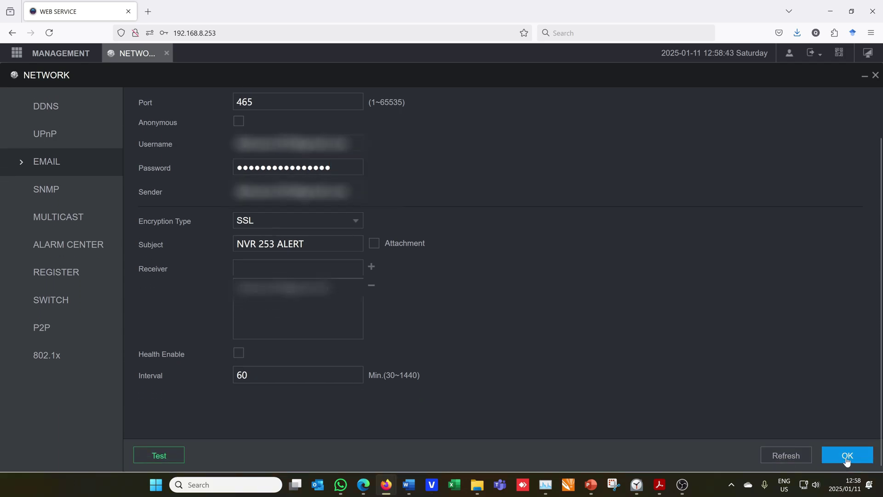
click(847, 457)
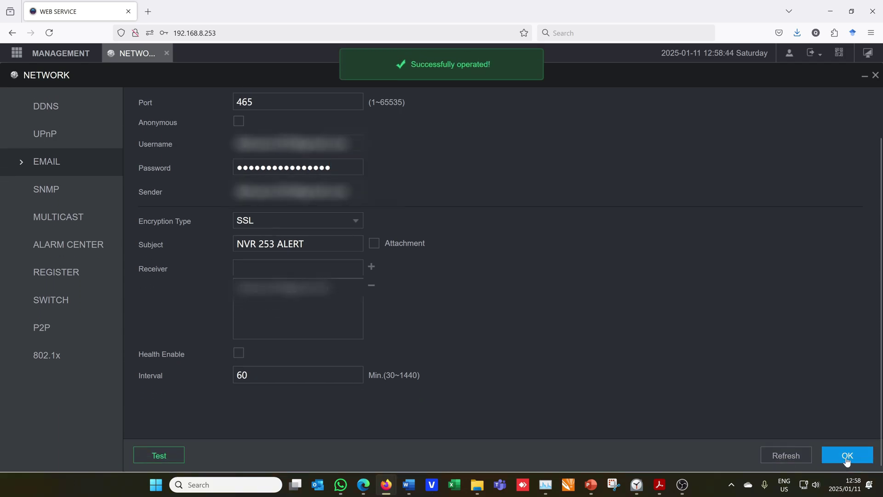
click(160, 455)
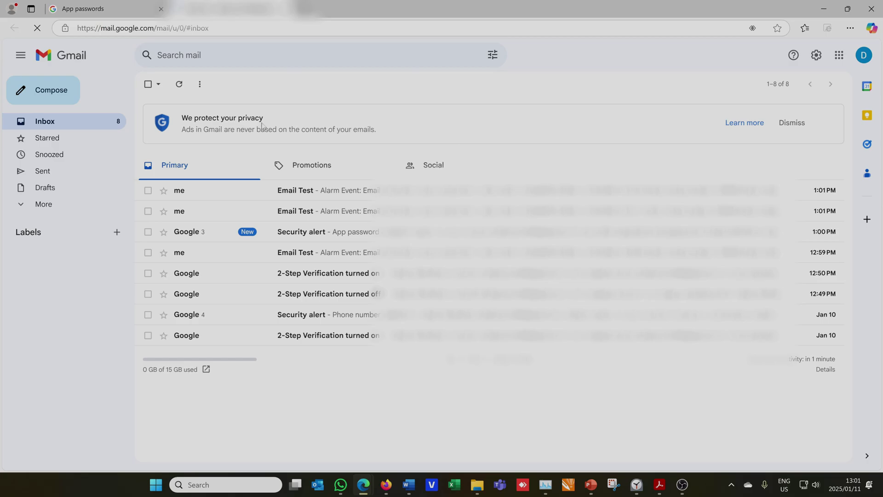
- Open the newest Email Test message and review NVR253's alarm details
click(267, 197)
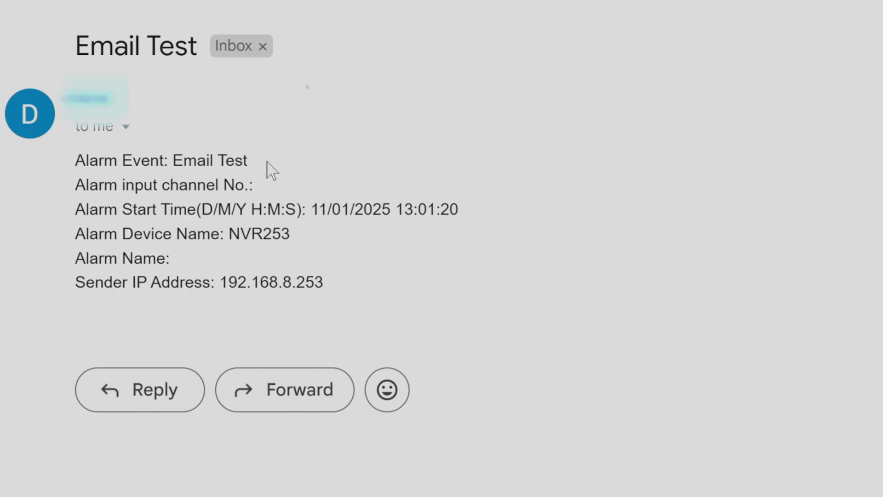
drag(163, 187, 170, 282)
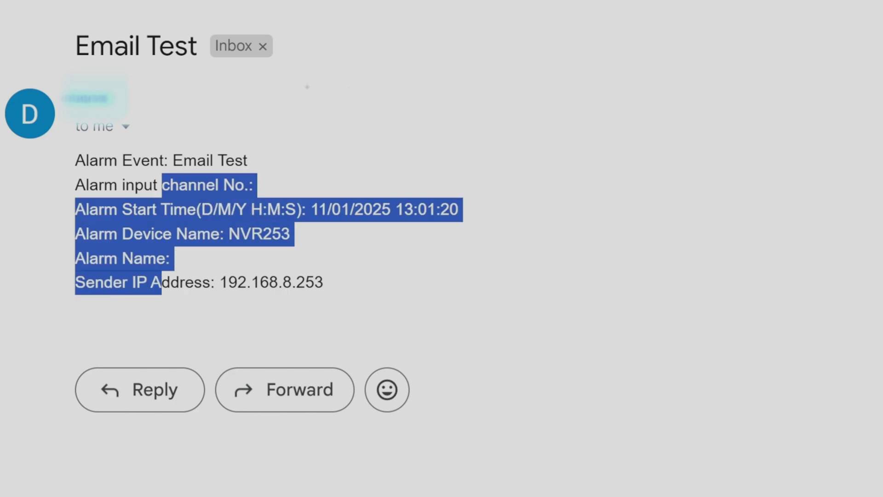
click(371, 244)
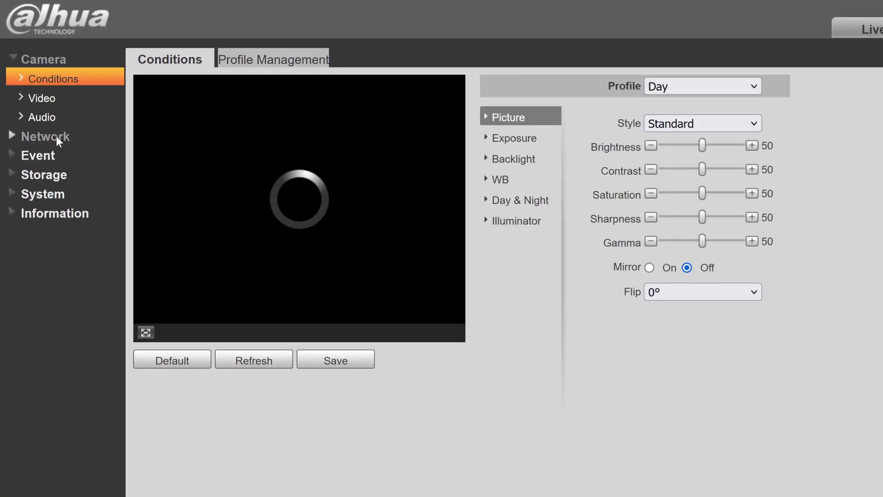
- Open the camera's Network > SMTP(Email) page, showing server none, and click into Username
click(57, 136)
click(53, 180)
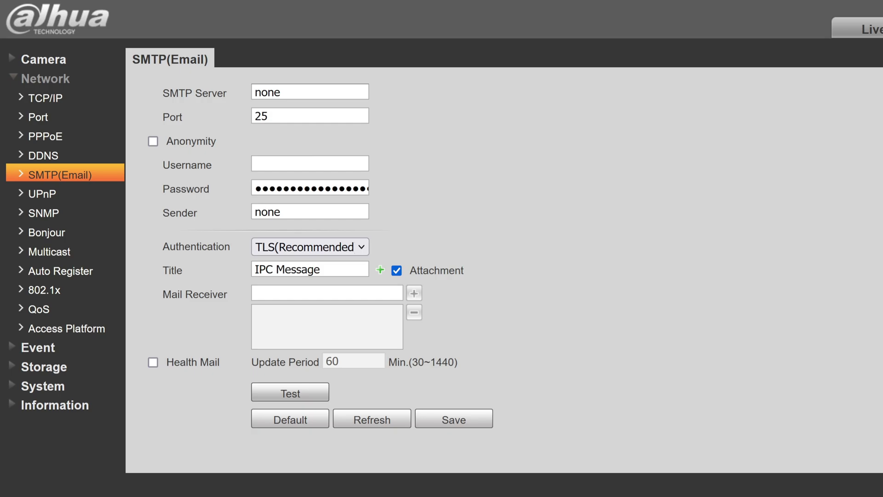
drag(285, 92, 209, 90)
click(277, 163)
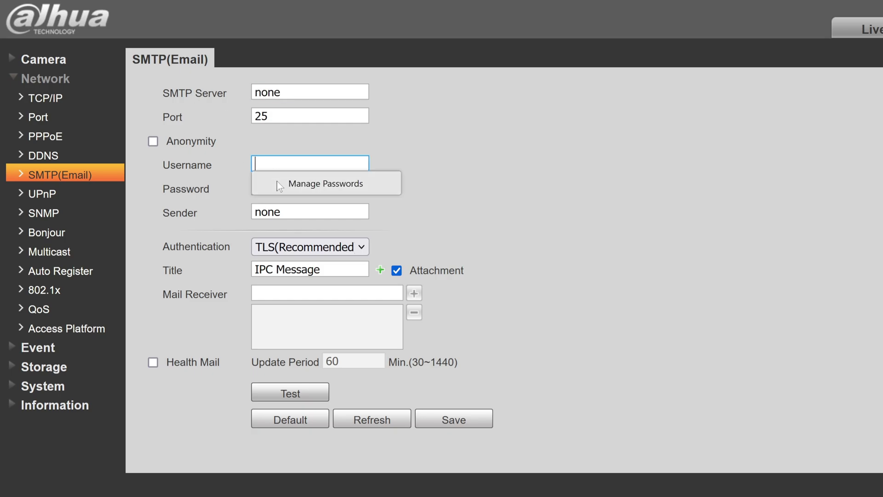
click(248, 192)
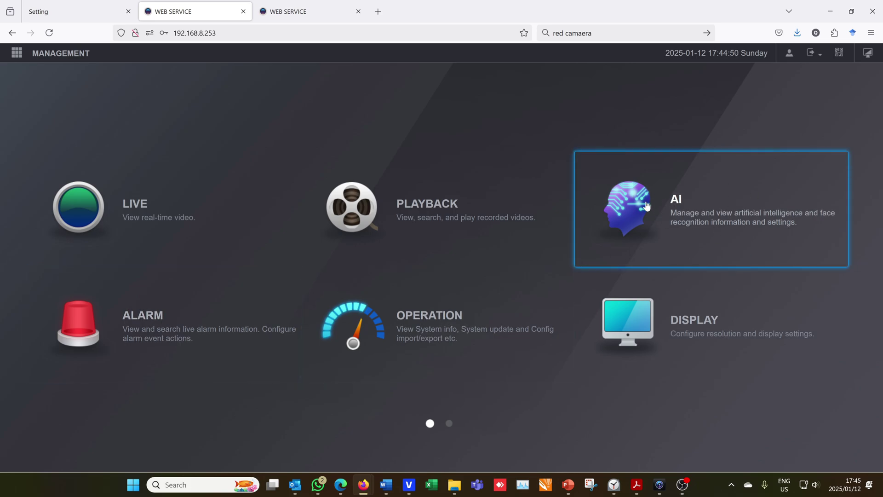
- Confirm Fence by bedroom is channel 12 in Image settings, then open the Motion Detect alarm page
click(156, 325)
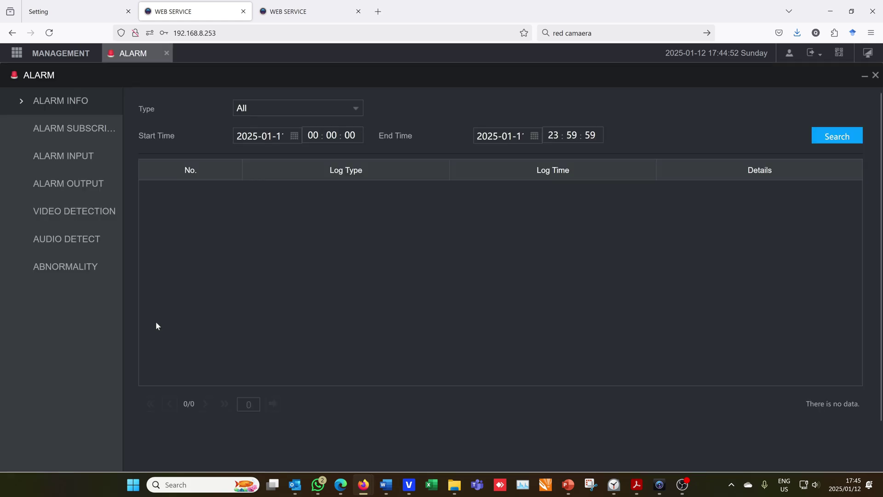
click(59, 209)
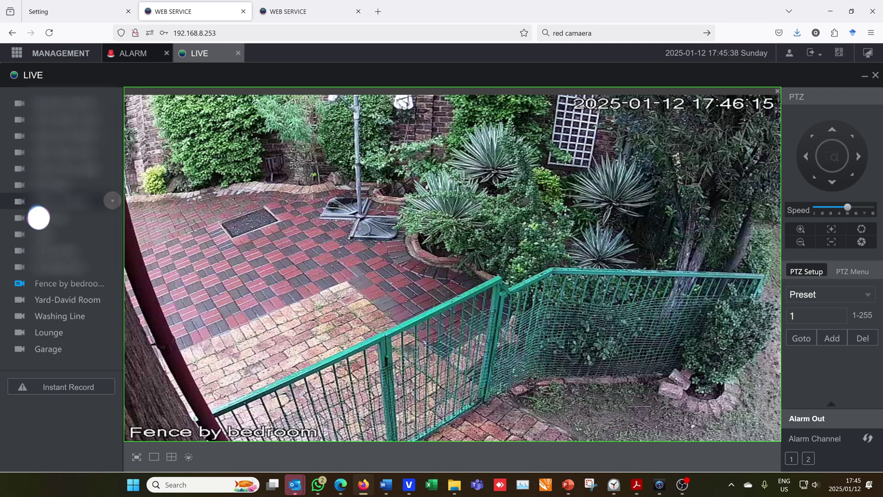
click(21, 286)
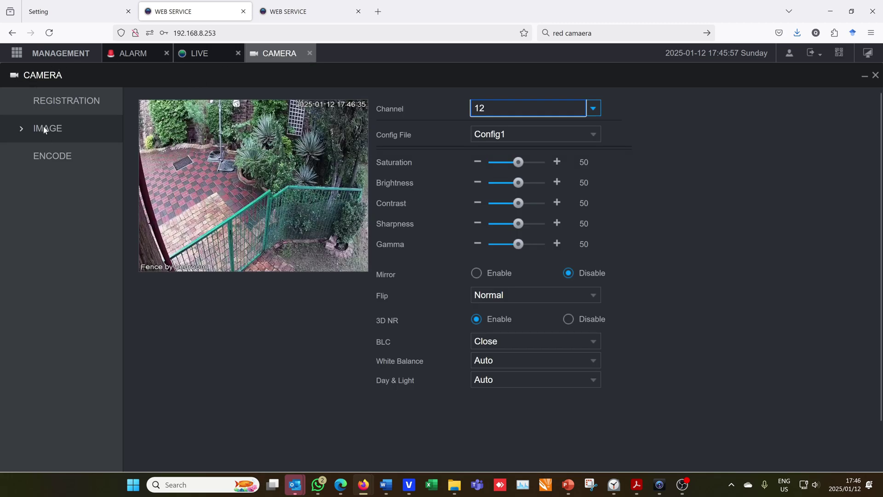
click(593, 108)
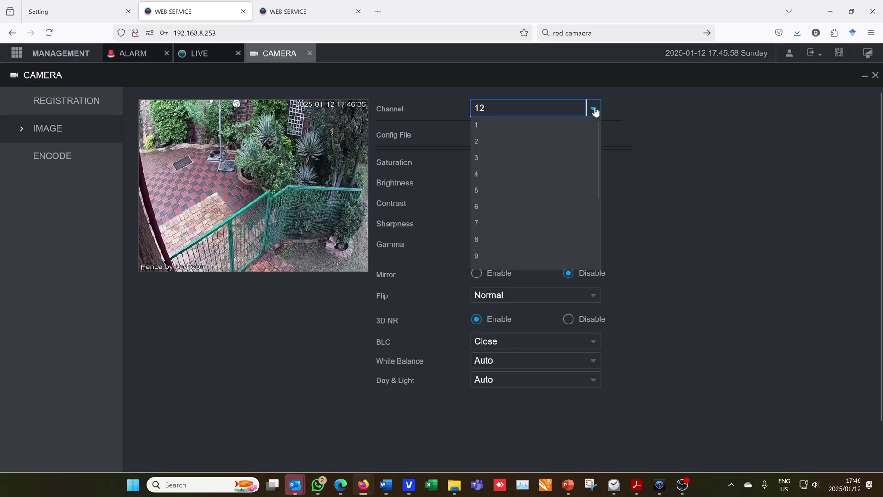
click(722, 174)
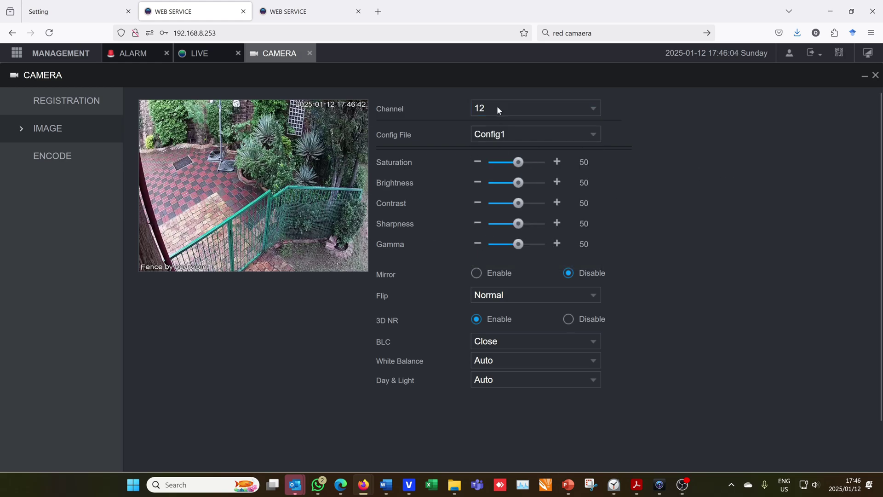
click(133, 53)
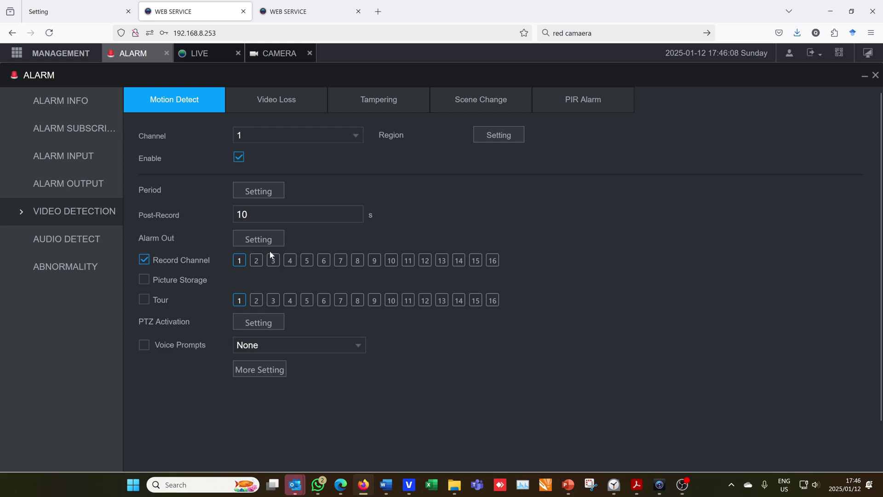
- Switch the motion detection channel to channel 12
click(353, 137)
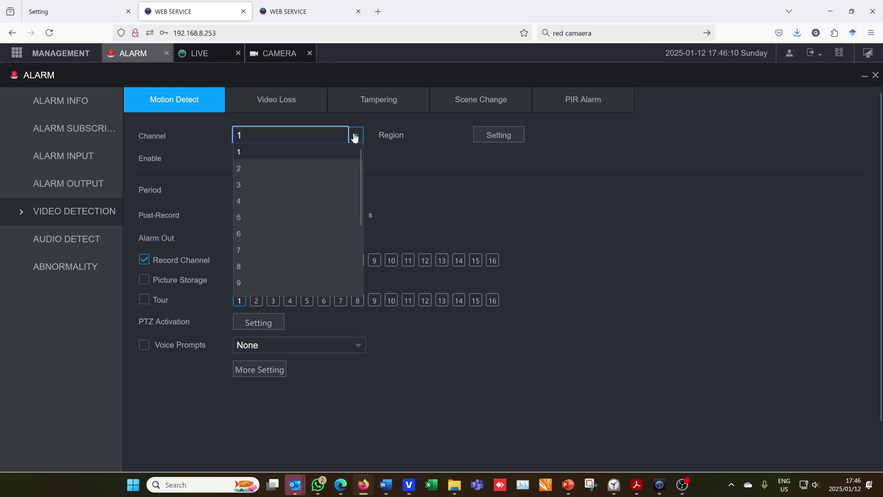
scroll(276, 260, down, 2)
click(255, 284)
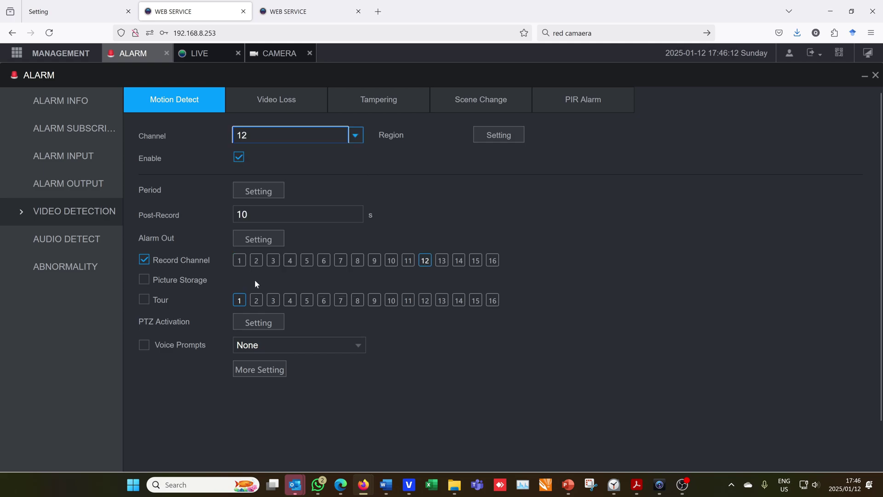
- Clear the full-frame region, draw a rectangle over the lower-centre fence, then confirm and recheck it
click(490, 135)
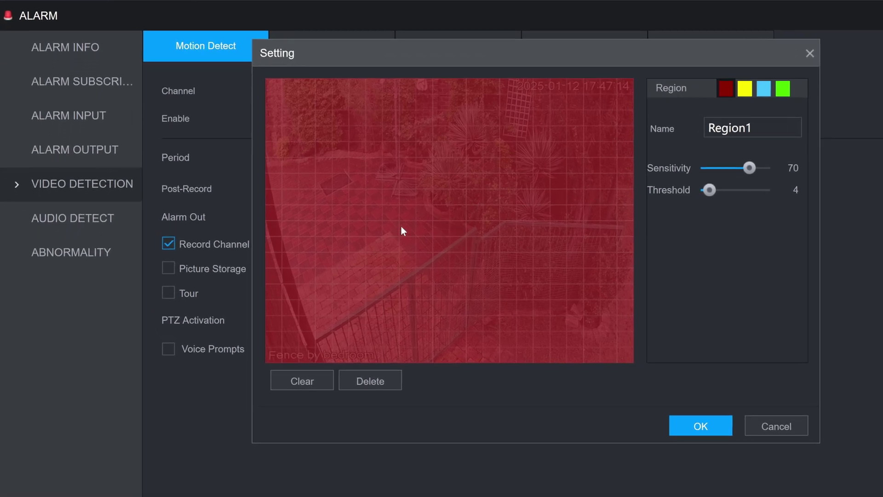
drag(484, 227, 465, 193)
click(302, 381)
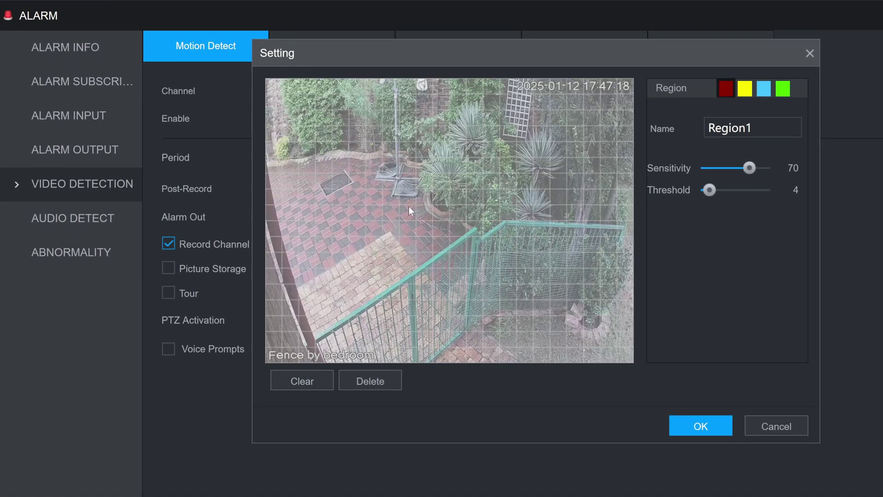
drag(408, 207, 507, 359)
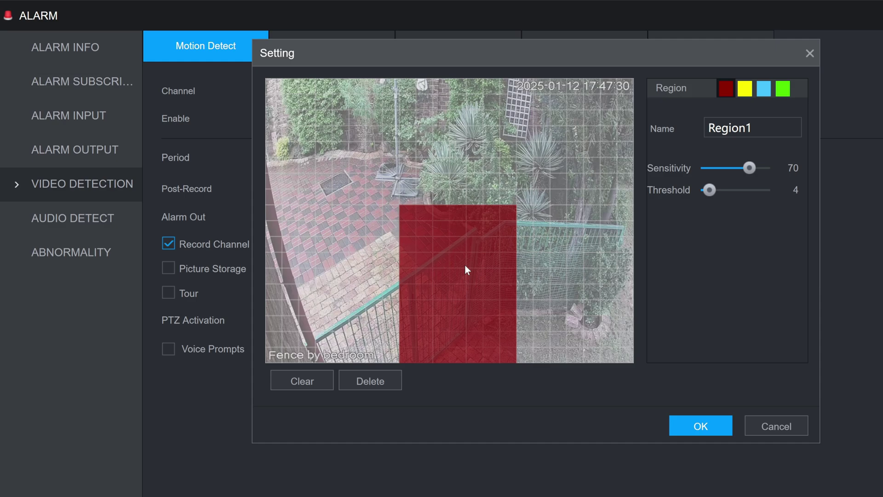
click(698, 426)
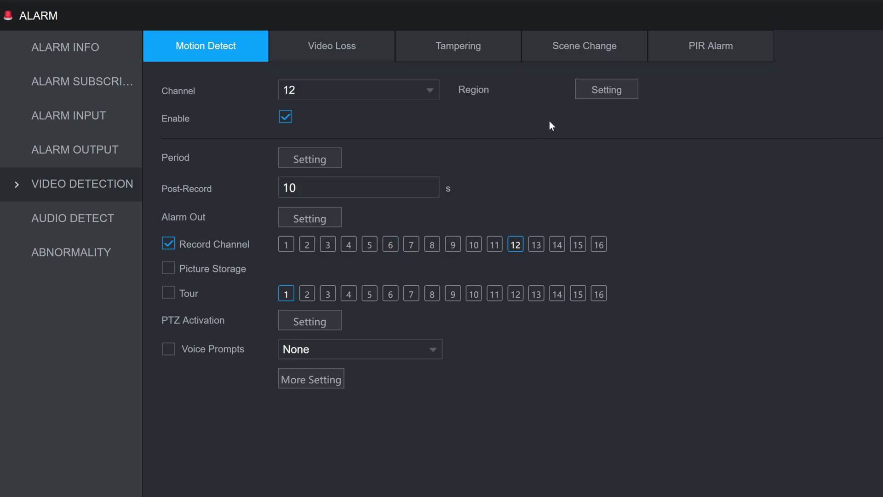
click(601, 97)
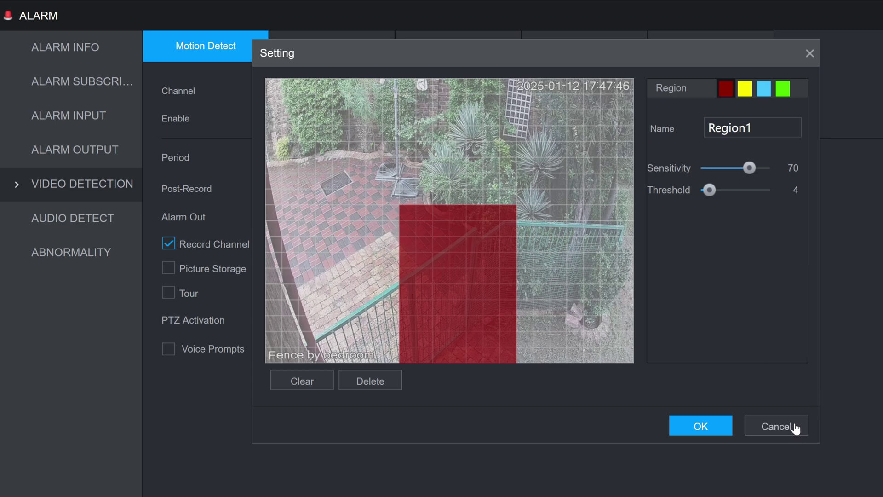
click(773, 433)
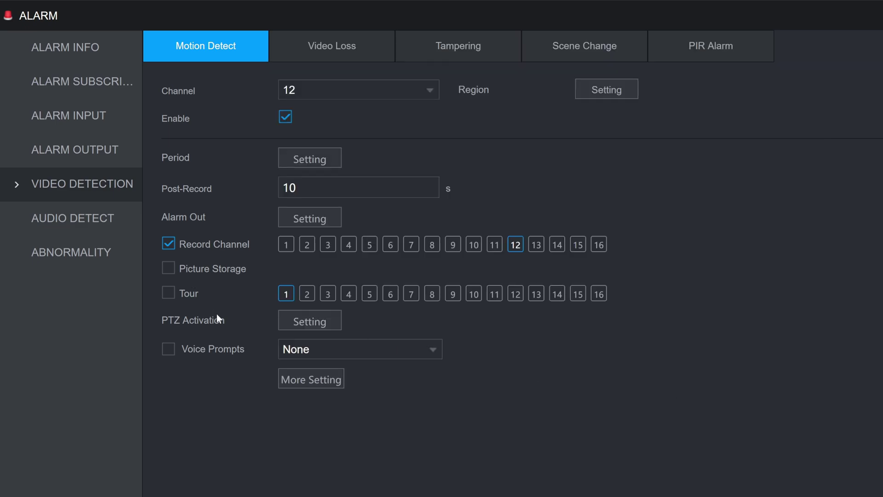
- Keep Send Email enabled in channel 12's alarm actions and save the motion detection settings
click(306, 380)
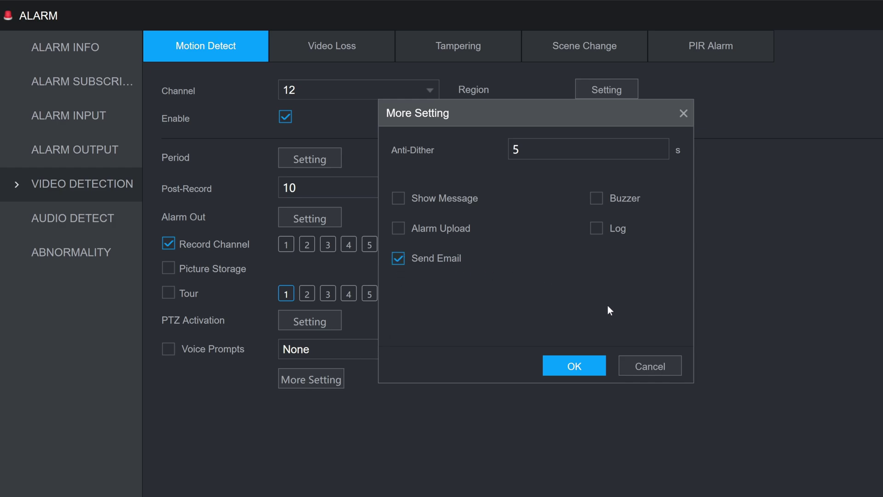
click(584, 366)
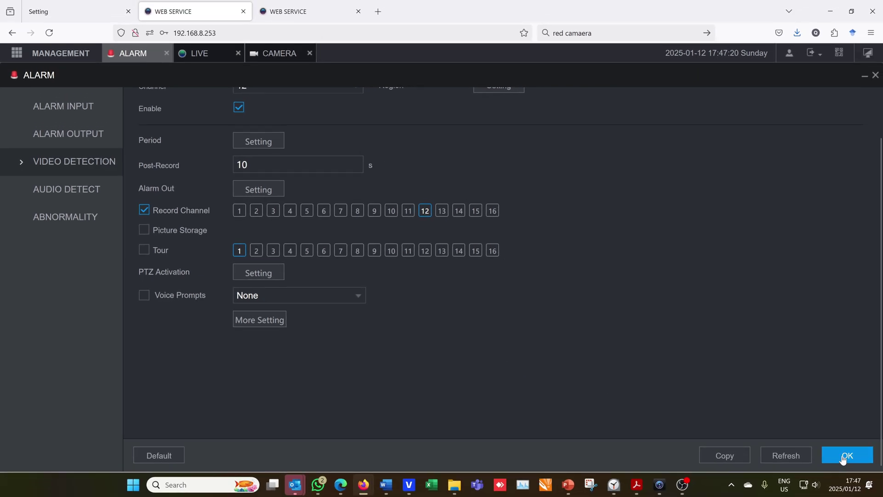
click(843, 457)
scroll(506, 355, up, 2)
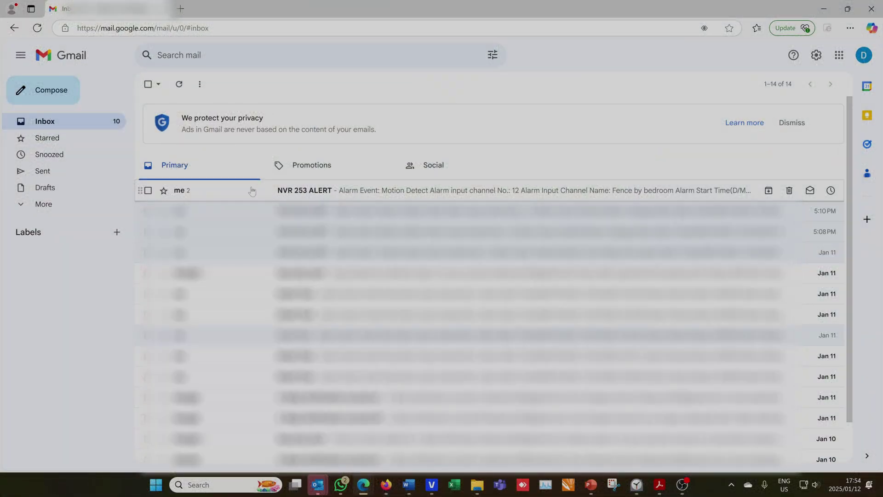
- Open the NVR 253 ALERT message about the channel 12 Fence by bedroom motion alarm
click(188, 195)
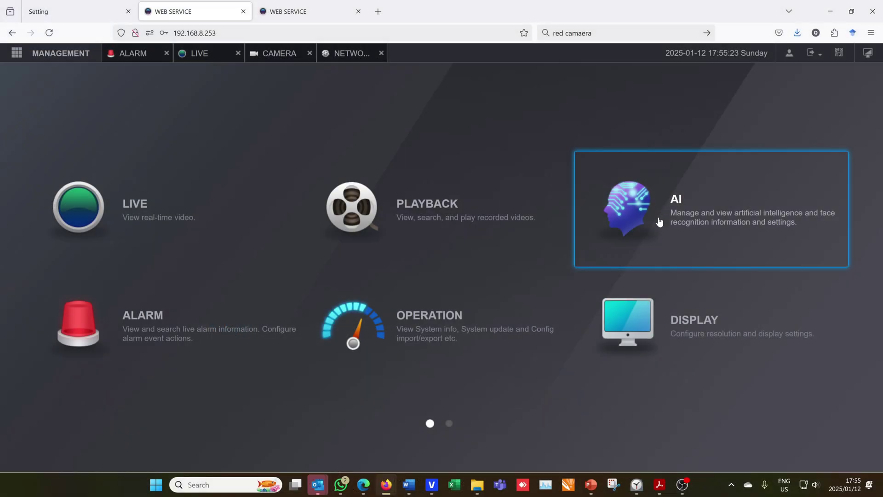
- Go to the IVS settings under AI Parameters and switch to channel 4
click(659, 222)
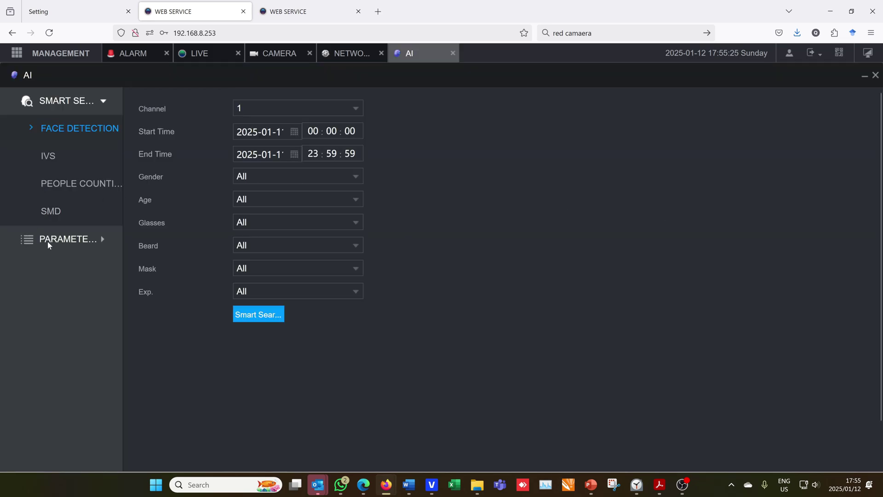
click(102, 239)
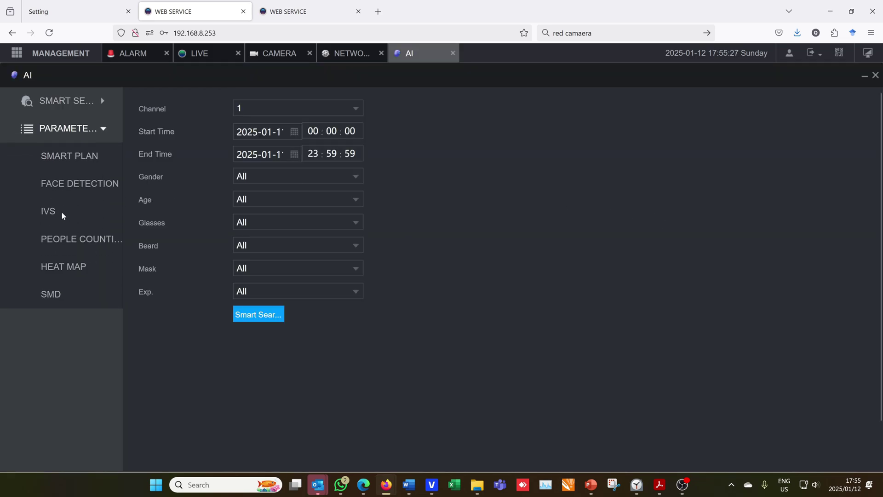
click(48, 213)
click(507, 109)
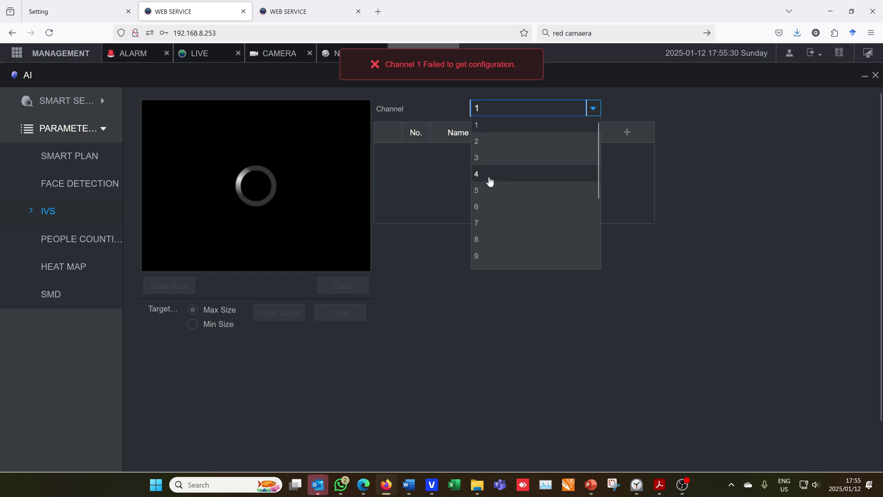
click(489, 181)
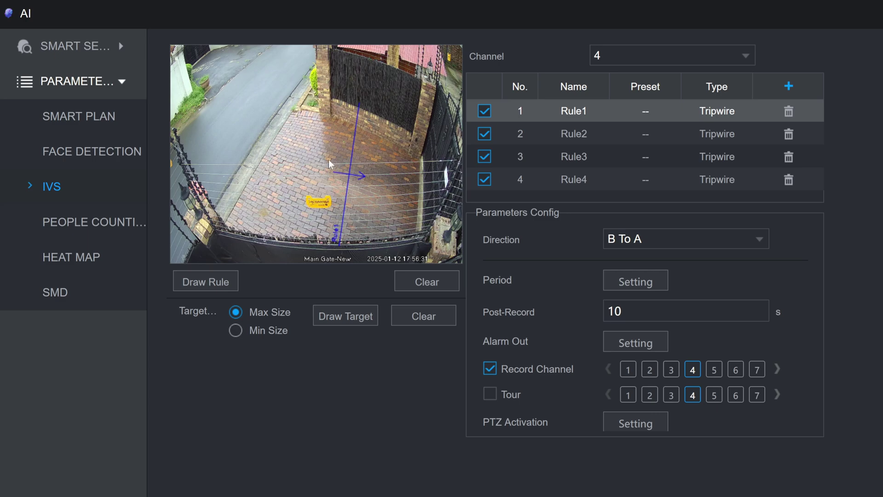
- Select tripwire Rule3 and bring up its extra alarm action options
click(544, 138)
click(544, 155)
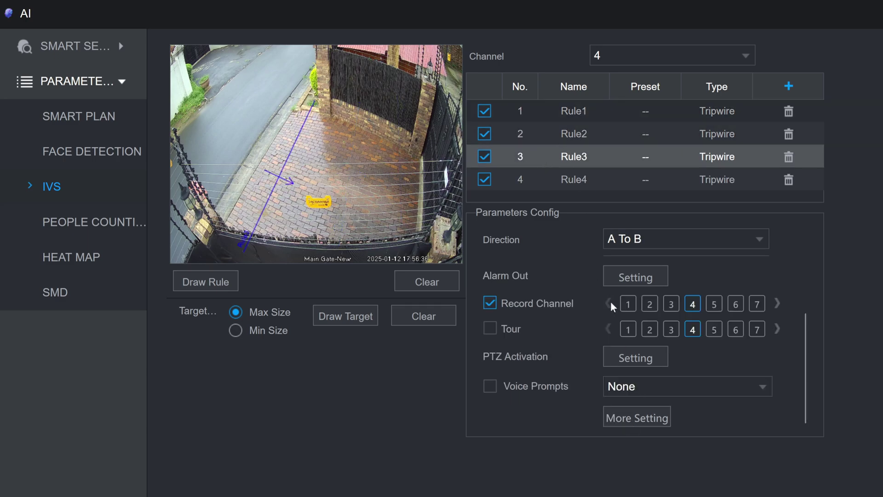
click(639, 422)
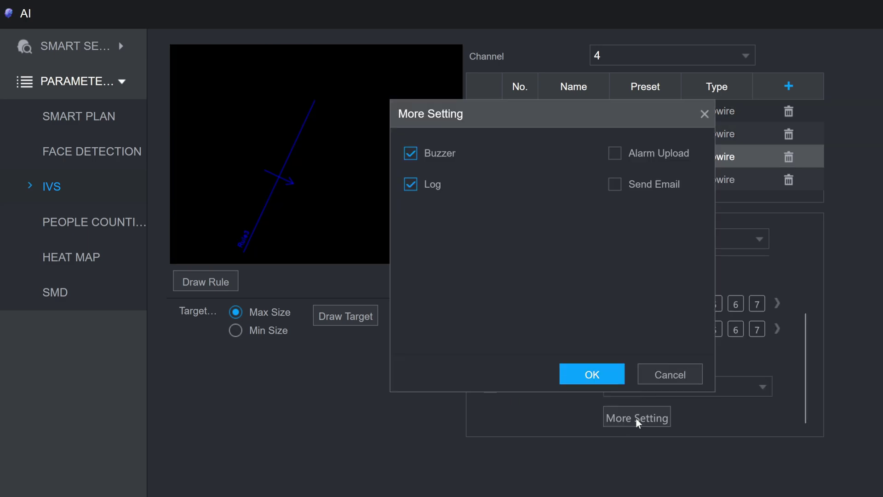
- Tick Send Email for Rule3, confirm, and verify it stays checked alongside Buzzer and Log
click(615, 185)
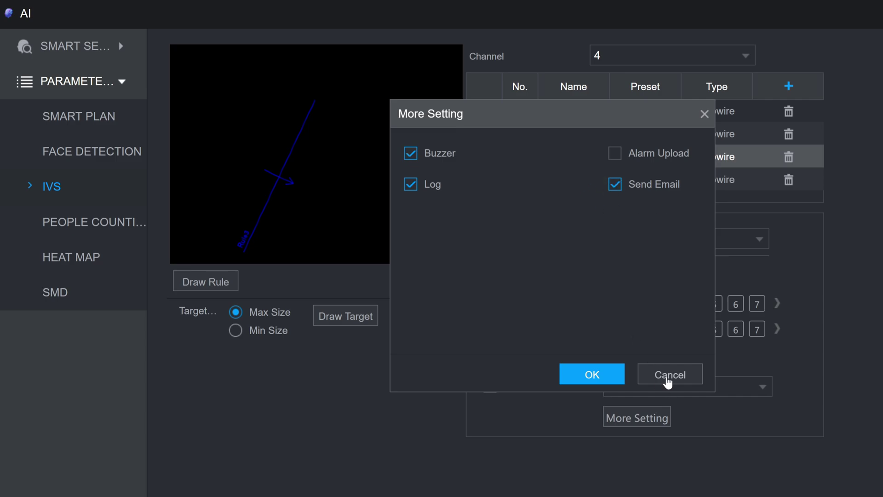
click(669, 376)
click(637, 424)
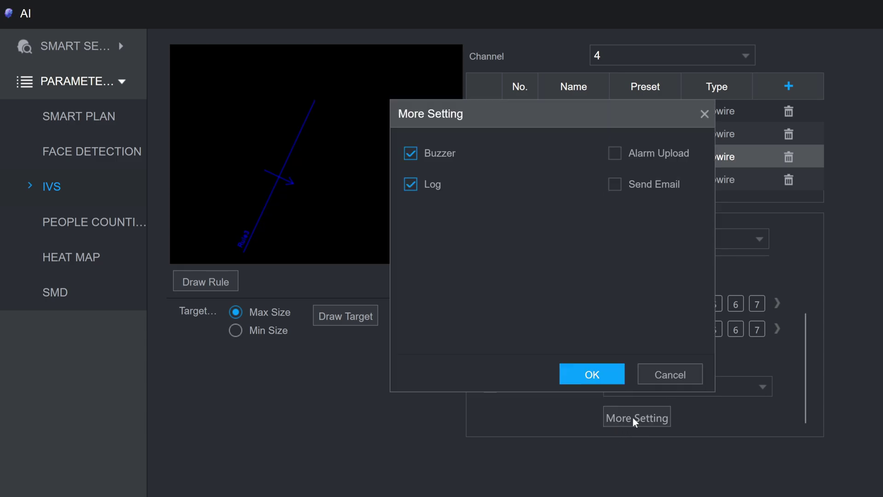
click(619, 192)
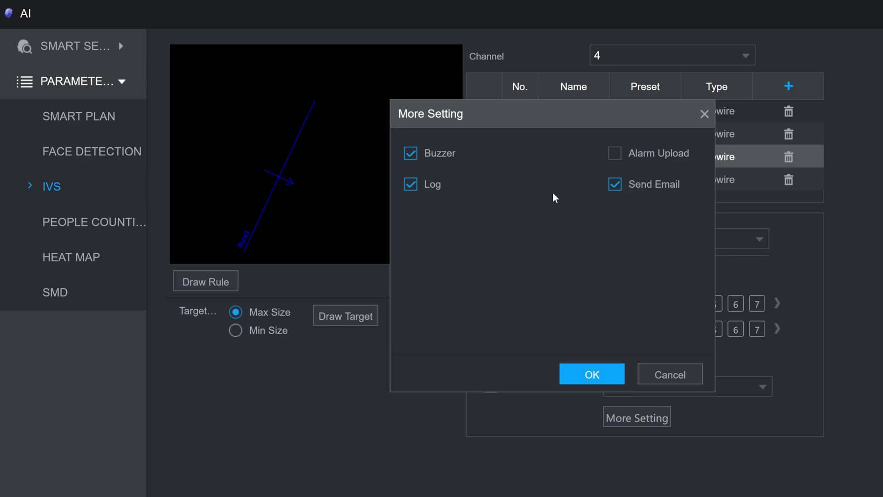
key(Return)
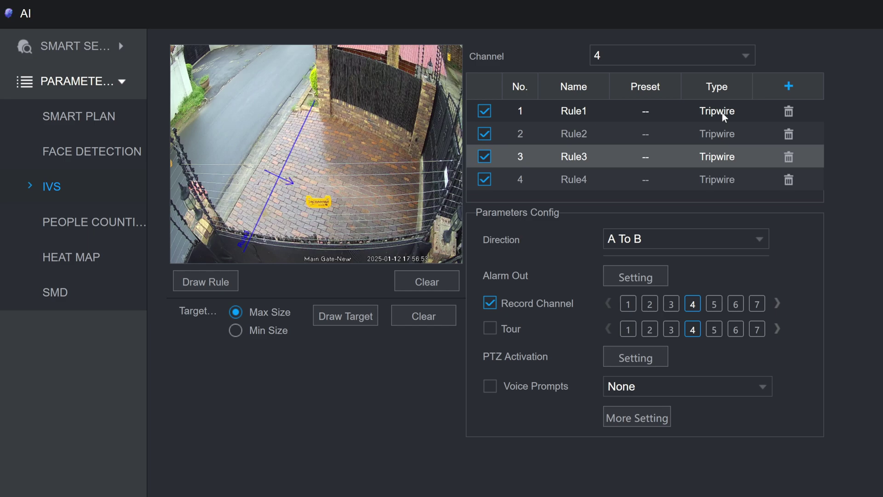
key(shift+Tab)
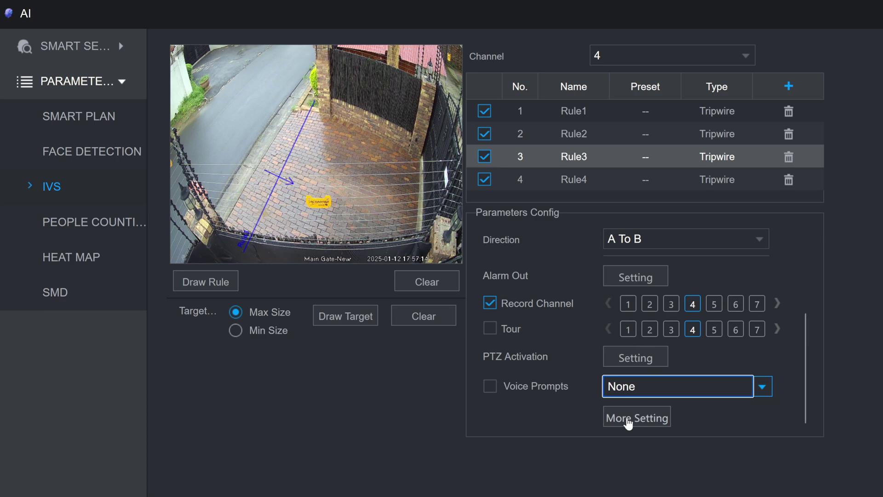
click(627, 419)
click(615, 184)
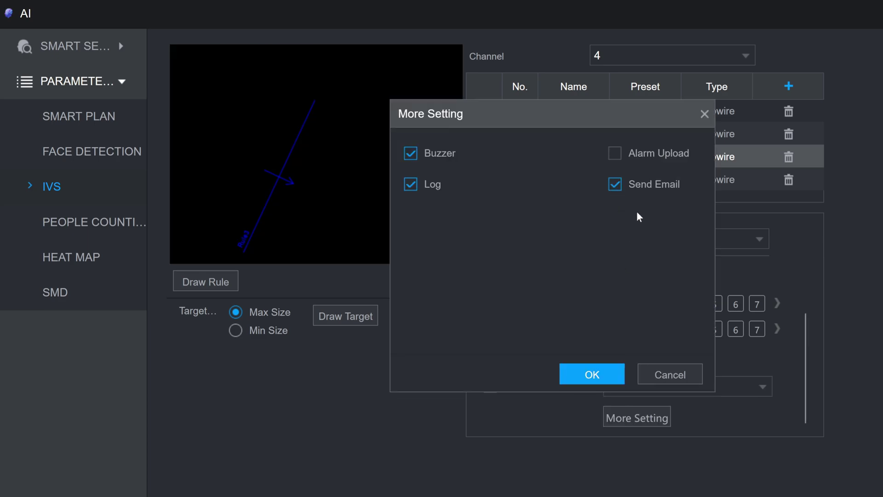